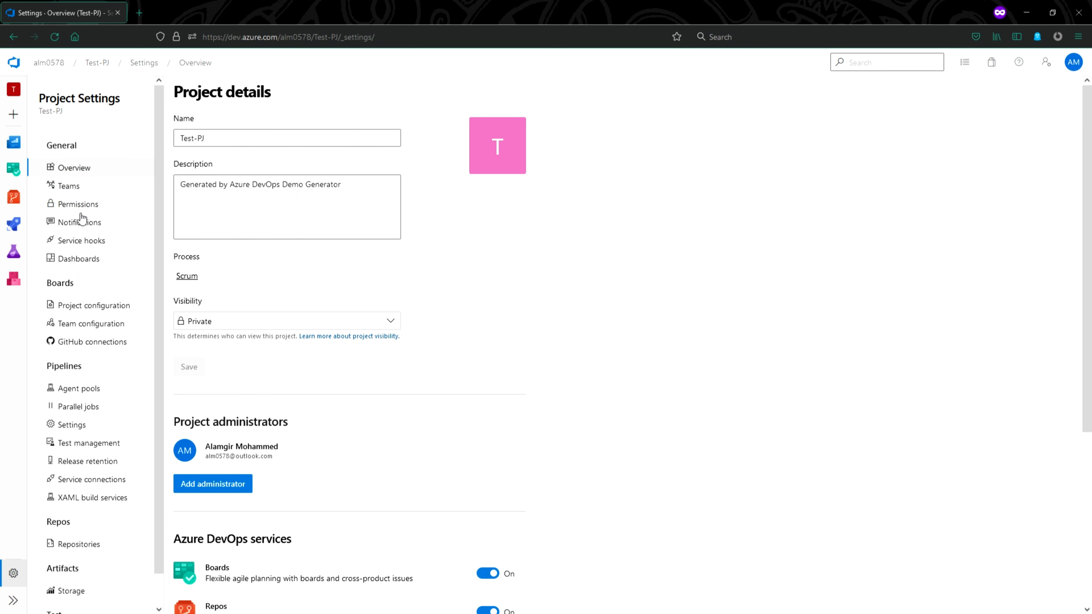
Start a new service hook subscription in the project settings with Azure Storage as the service
{"action": "left_click", "coordinate": [81, 238]}
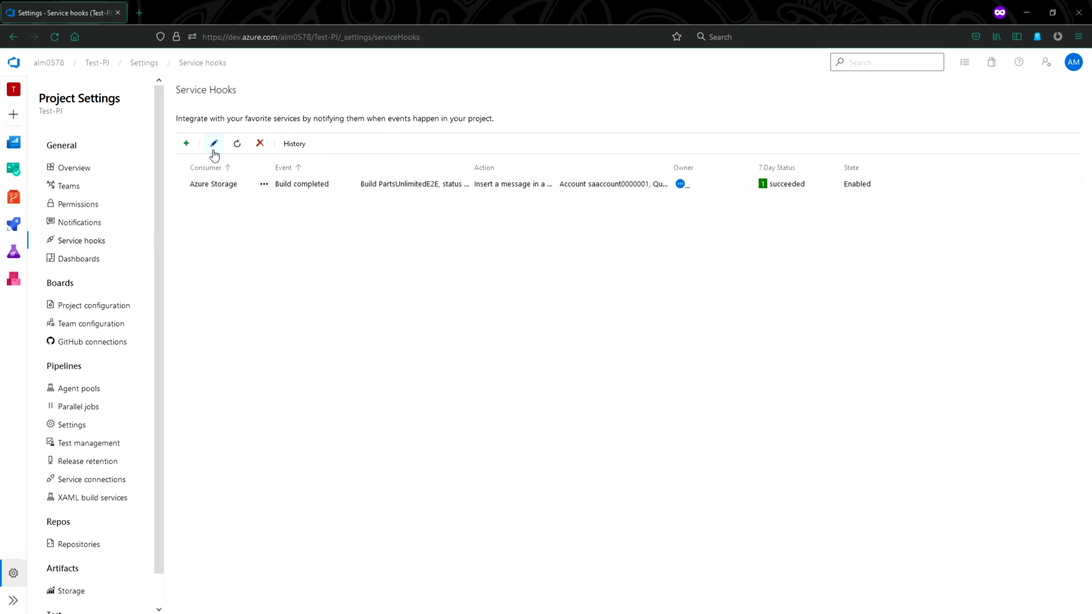
{"action": "left_click", "coordinate": [188, 143]}
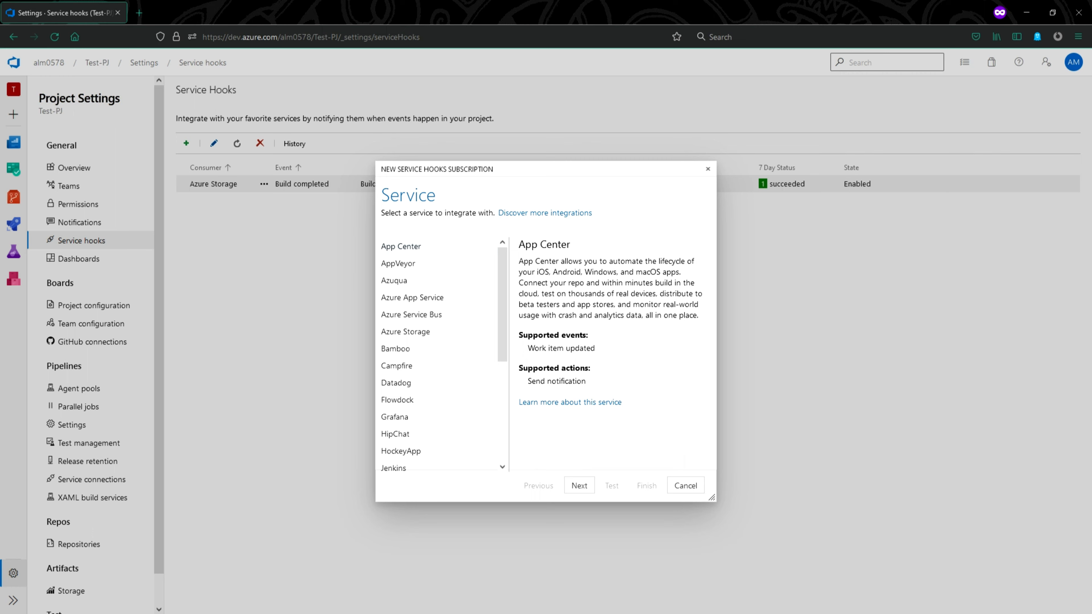
{"action": "left_click", "coordinate": [414, 315]}
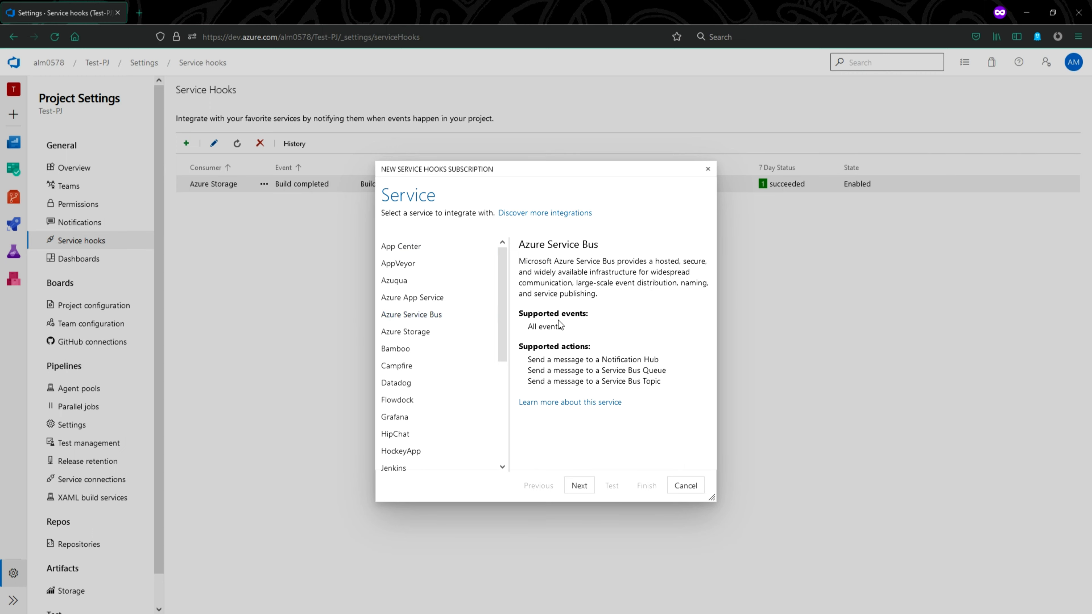
{"action": "left_click_drag", "start_coordinate": [503, 346], "coordinate": [500, 462]}
{"action": "left_click", "coordinate": [410, 414]}
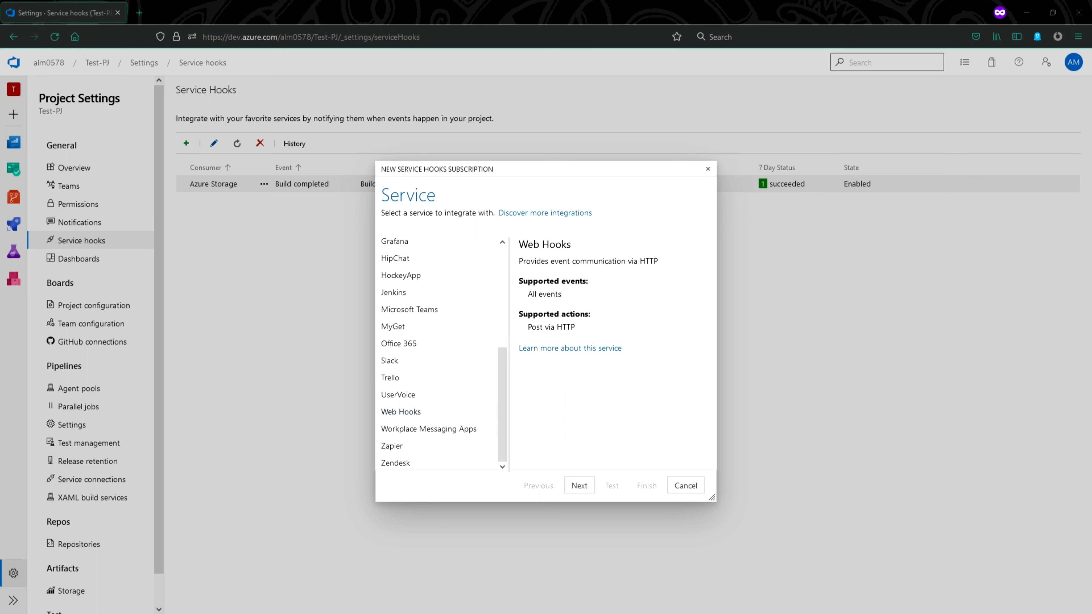
{"action": "left_click_drag", "start_coordinate": [499, 422], "coordinate": [509, 296]}
{"action": "left_click", "coordinate": [442, 336]}
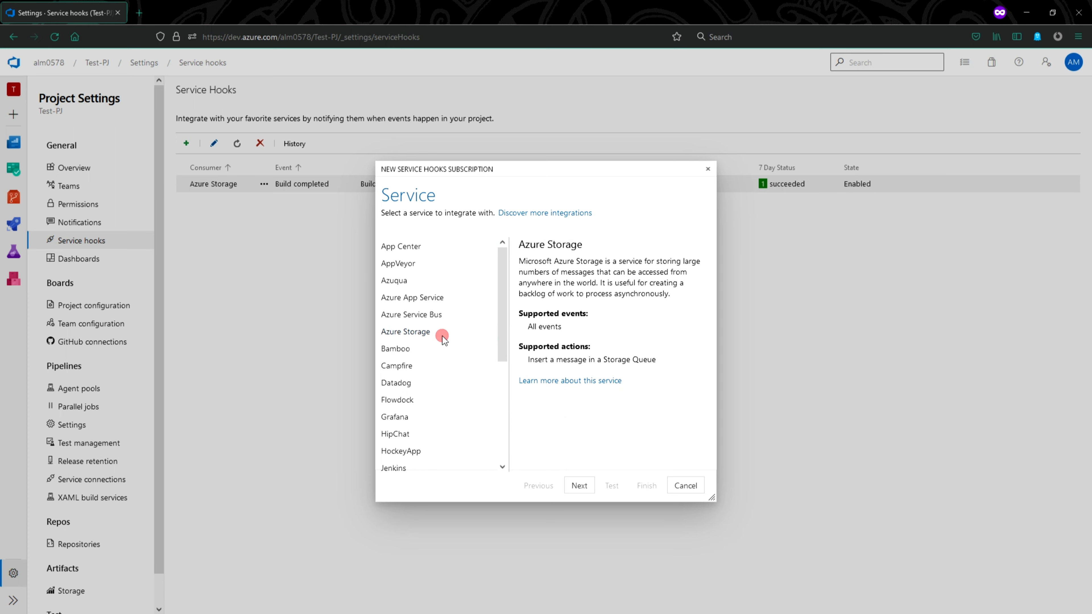
{"action": "left_click", "coordinate": [436, 330]}
{"action": "left_click", "coordinate": [585, 489]}
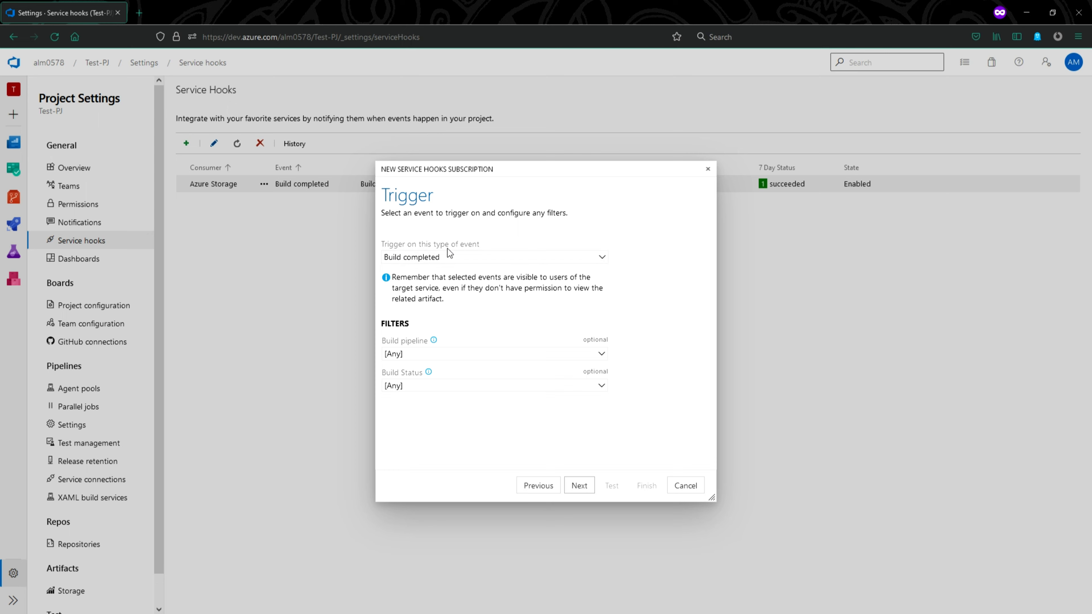
Trigger the subscription on the Build completed event, filtered to the PartsUnlimitedE2E pipeline and the Succeeded build status
{"action": "left_click", "coordinate": [473, 257]}
{"action": "left_click", "coordinate": [473, 255]}
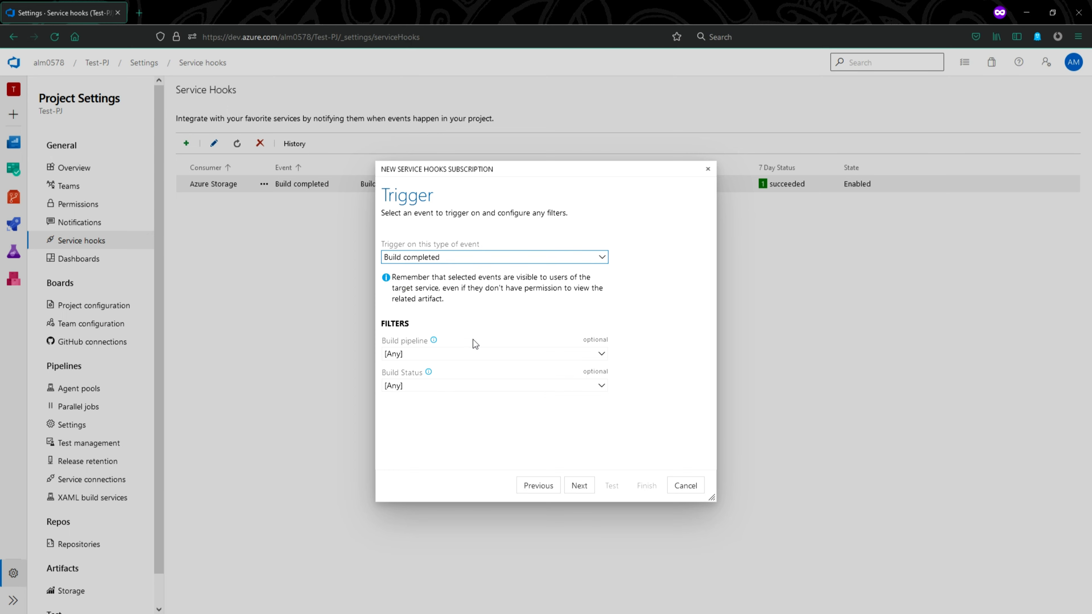
{"action": "left_click", "coordinate": [438, 361]}
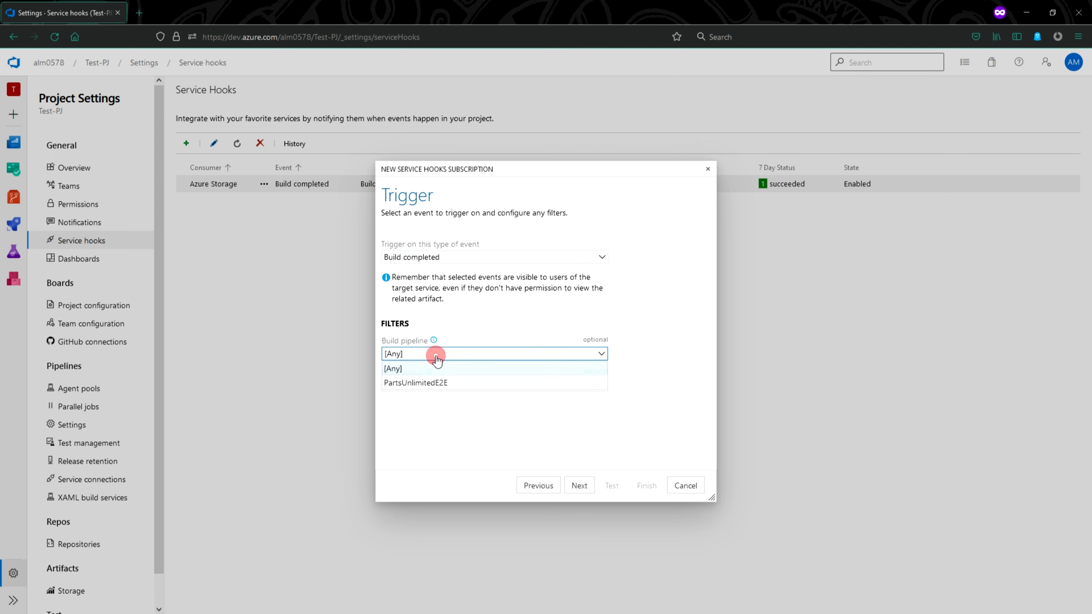
{"action": "left_click", "coordinate": [435, 384]}
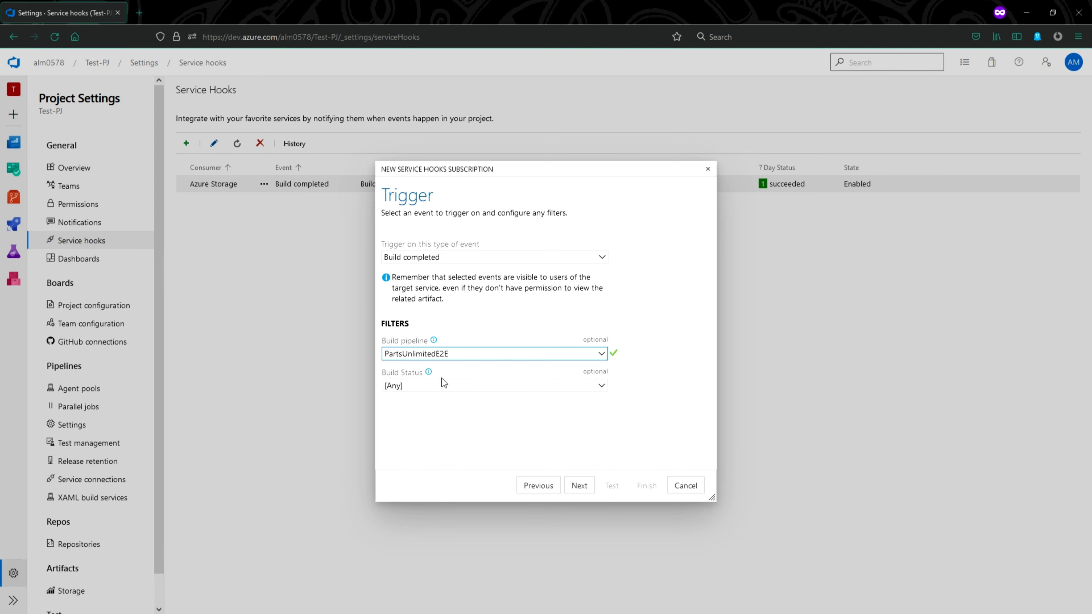
{"action": "left_click", "coordinate": [442, 385]}
{"action": "left_click", "coordinate": [428, 416]}
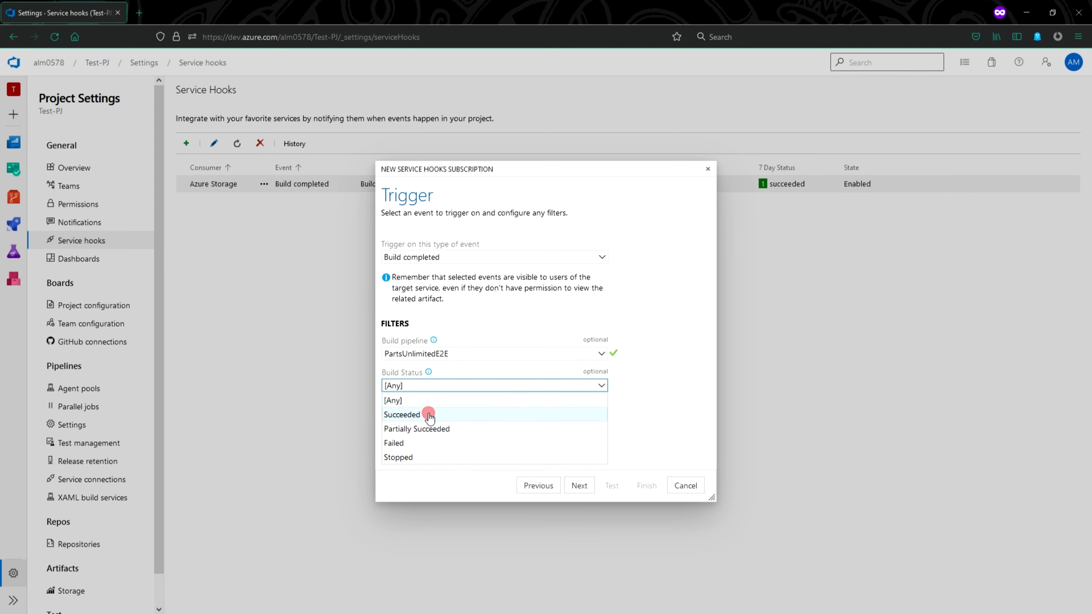
{"action": "left_click", "coordinate": [636, 486]}
{"action": "left_click", "coordinate": [583, 486]}
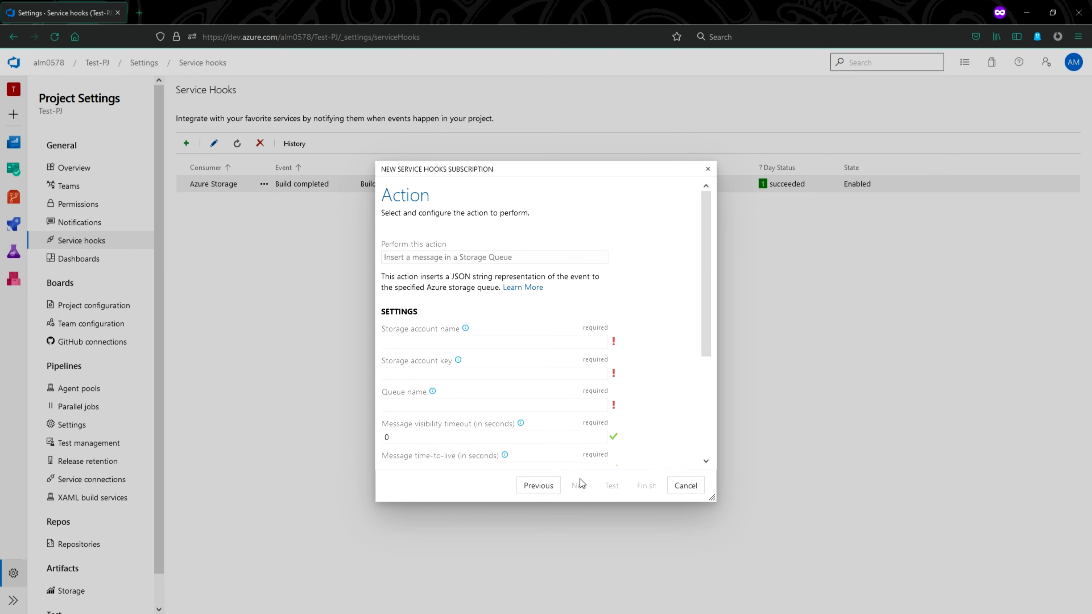
Copy key1 from storageacct0001's access keys in the Azure portal and paste it as the subscription's storage account key
{"action": "left_click", "coordinate": [478, 342]}
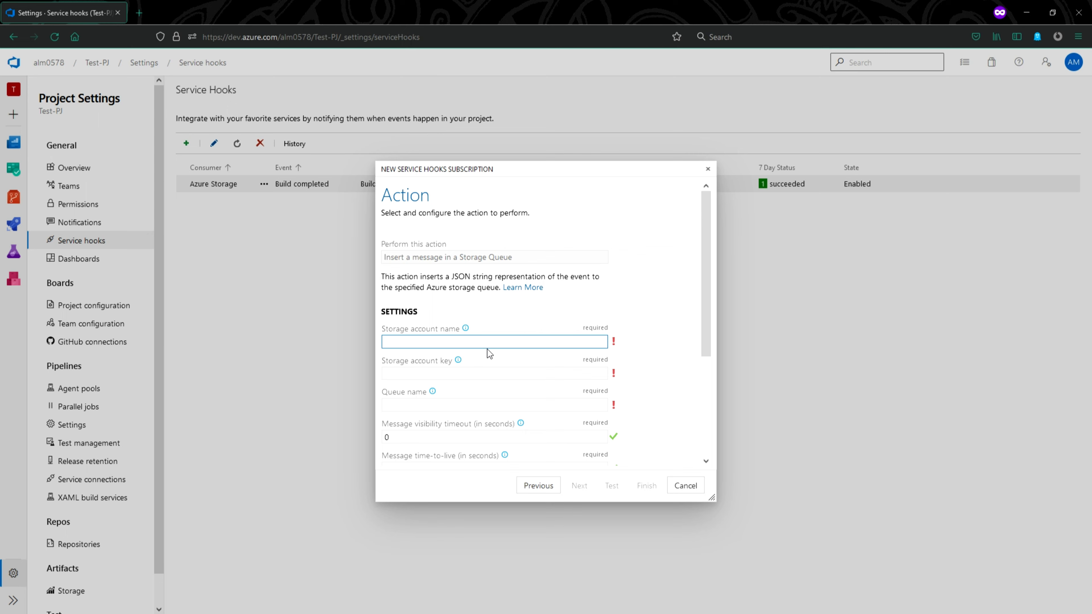
{"action": "key", "text": "alt+Tab"}
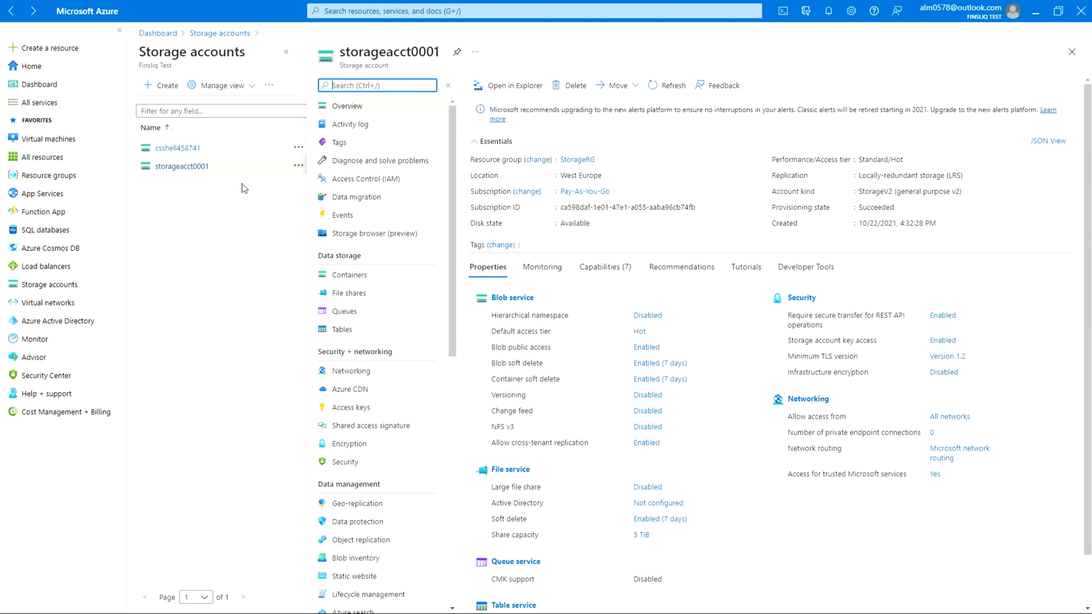
{"action": "left_click", "coordinate": [369, 408]}
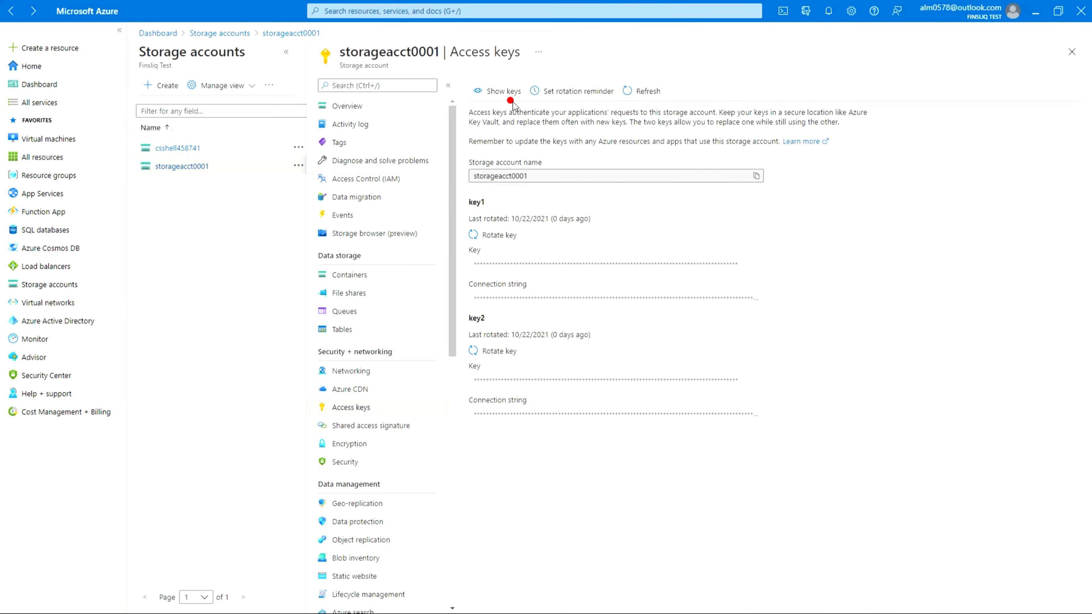
{"action": "left_click", "coordinate": [511, 91]}
{"action": "left_click", "coordinate": [758, 264]}
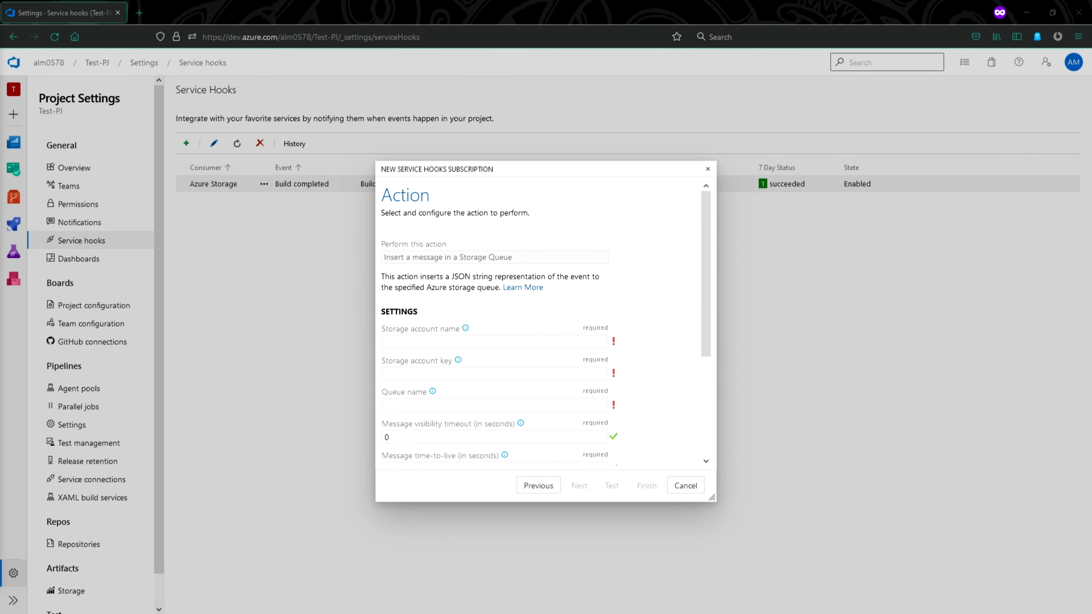
{"action": "left_click", "coordinate": [445, 373]}
{"action": "key", "text": "ctrl+v"}
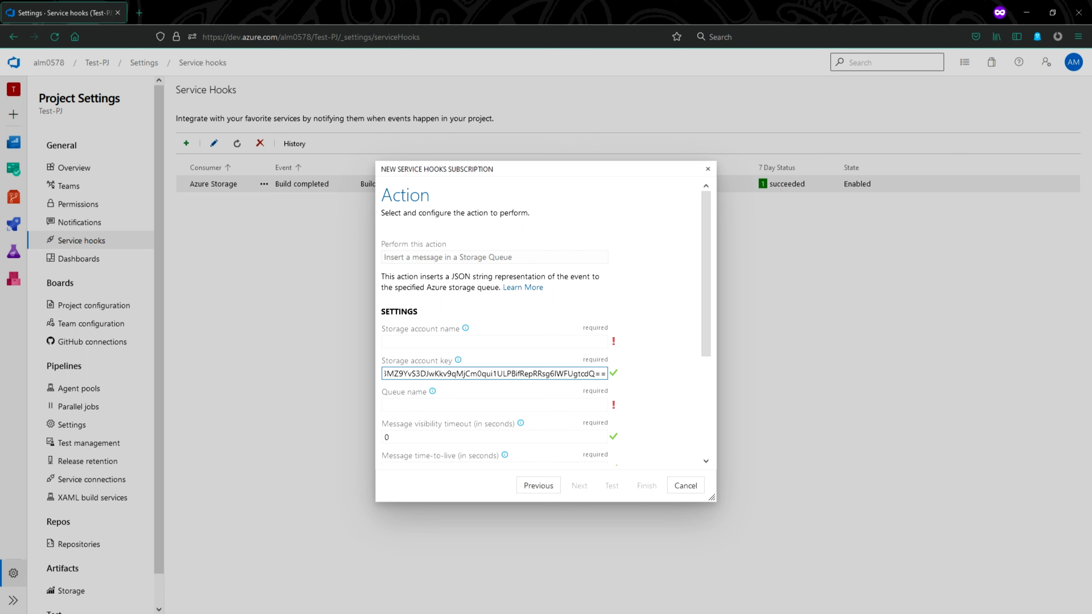
Copy the storage account name from the Azure portal and set storageacct0001 as the action's storage account name
{"action": "key", "text": "alt+Tab"}
{"action": "left_click", "coordinate": [487, 340]}
{"action": "key", "text": "ctrl+v"}
Create a queue named examplequeue in storageacct0001 in the Azure portal and enter it as the action's queue name
{"action": "left_click", "coordinate": [467, 406]}
{"action": "key", "text": "alt+Tab"}
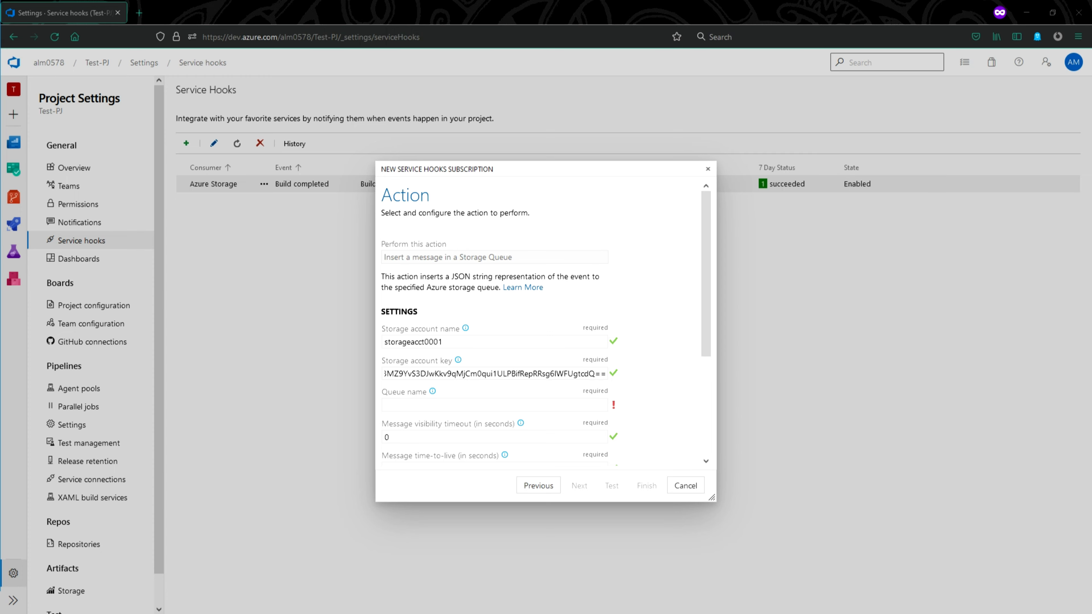
{"action": "left_click_drag", "start_coordinate": [0, 5], "coordinate": [180, 1]}
{"action": "left_click", "coordinate": [353, 312]}
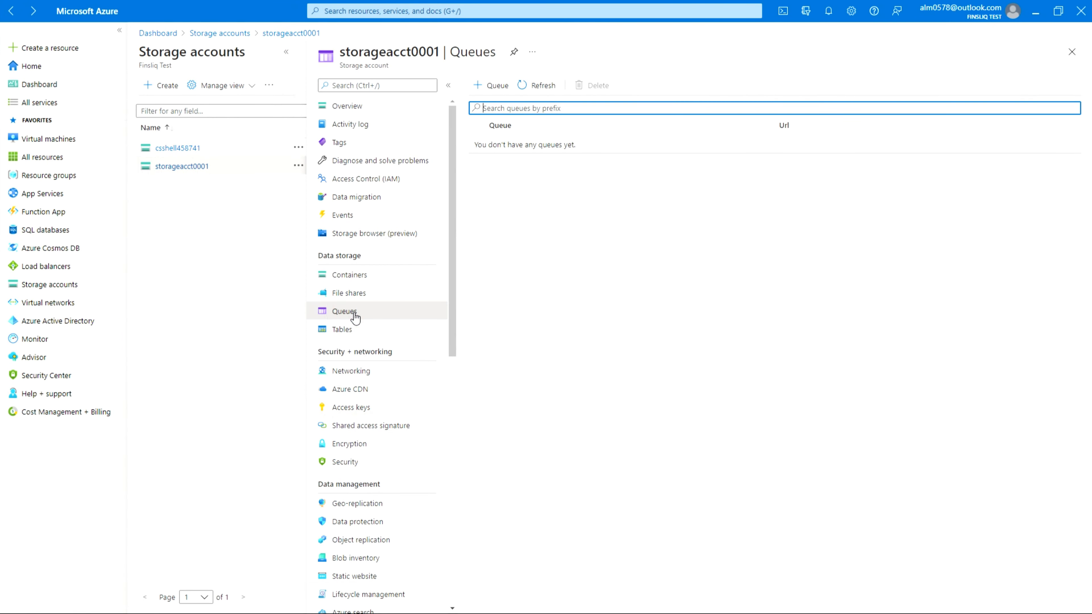
{"action": "left_click", "coordinate": [483, 85]}
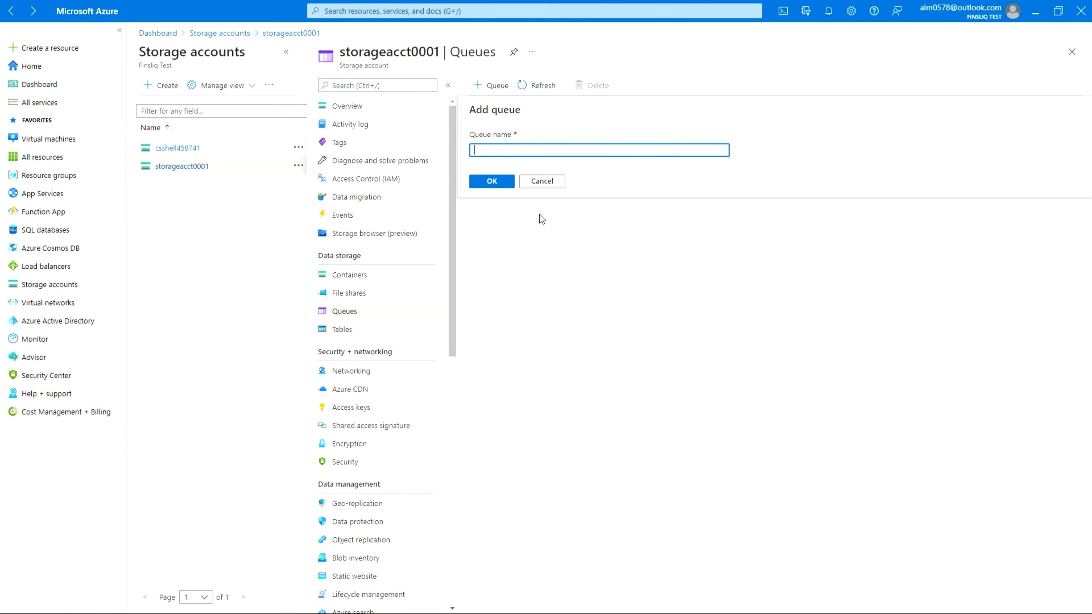
{"action": "type", "text": "examplequeue"}
{"action": "key", "text": "ctrl+a"}
{"action": "left_click", "coordinate": [500, 182]}
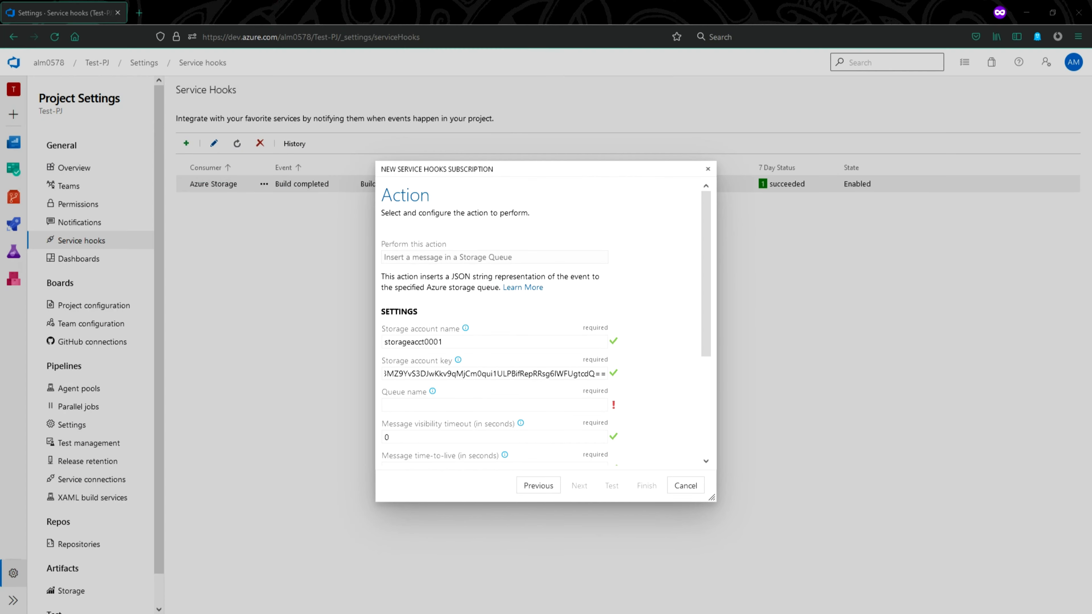
{"action": "left_click", "coordinate": [396, 407]}
{"action": "key", "text": "ctrl+v"}
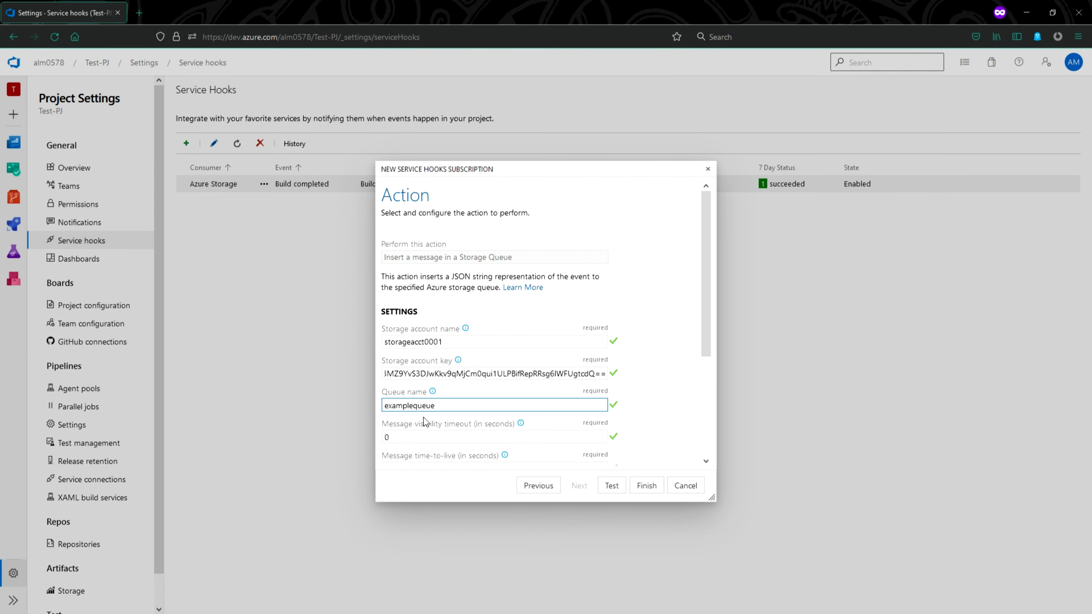
Send a test notification for the Azure Storage subscription and finish creating the subscription
{"action": "scroll", "coordinate": [432, 422], "scroll_direction": "down", "scroll_amount": 4}
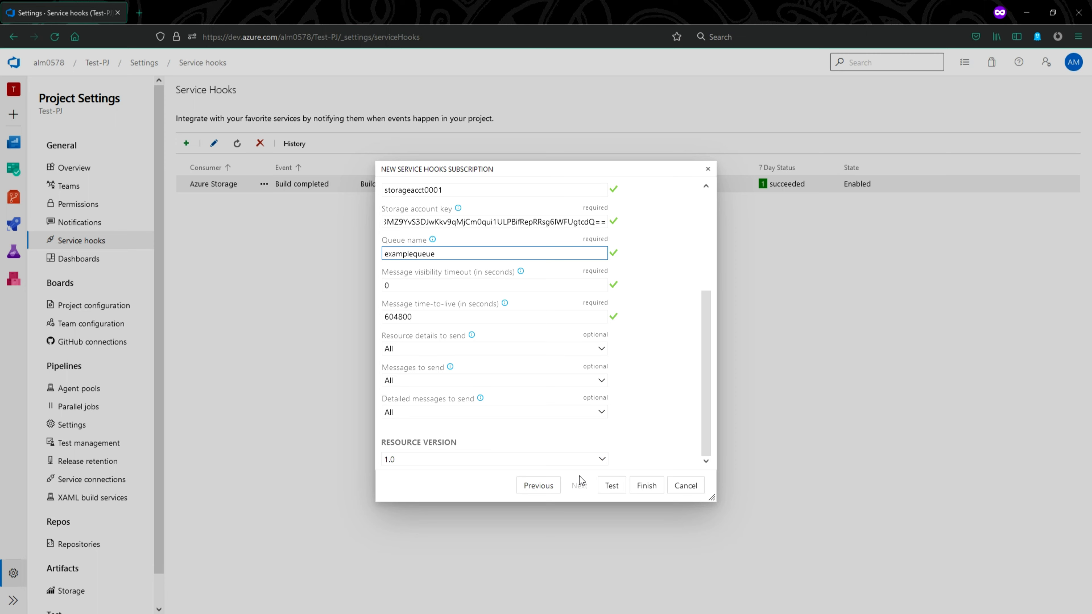
{"action": "left_click", "coordinate": [604, 484]}
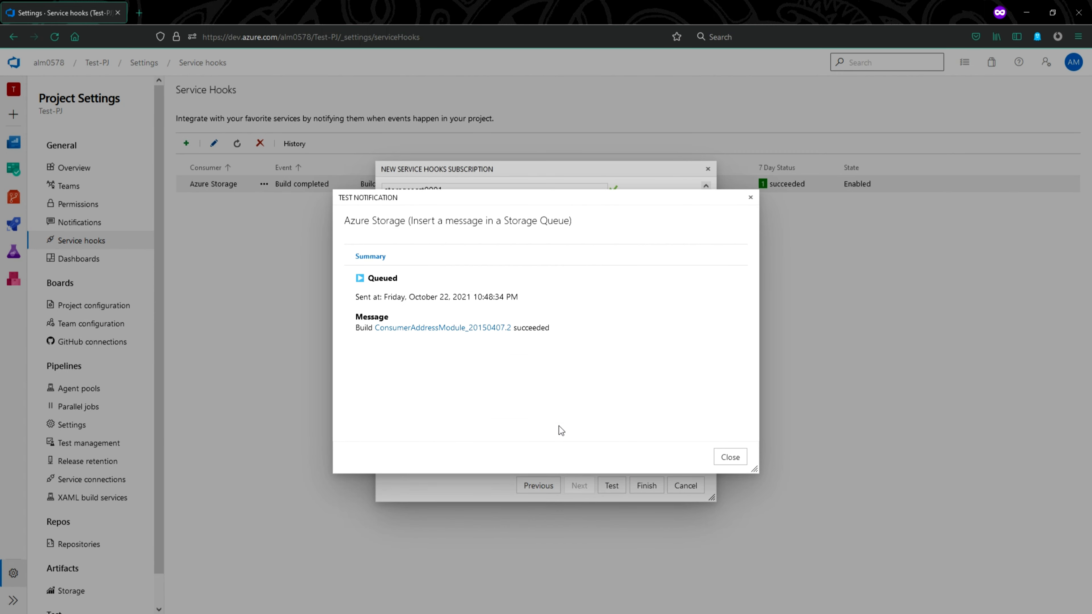
{"action": "left_click", "coordinate": [731, 458]}
{"action": "left_click", "coordinate": [652, 491]}
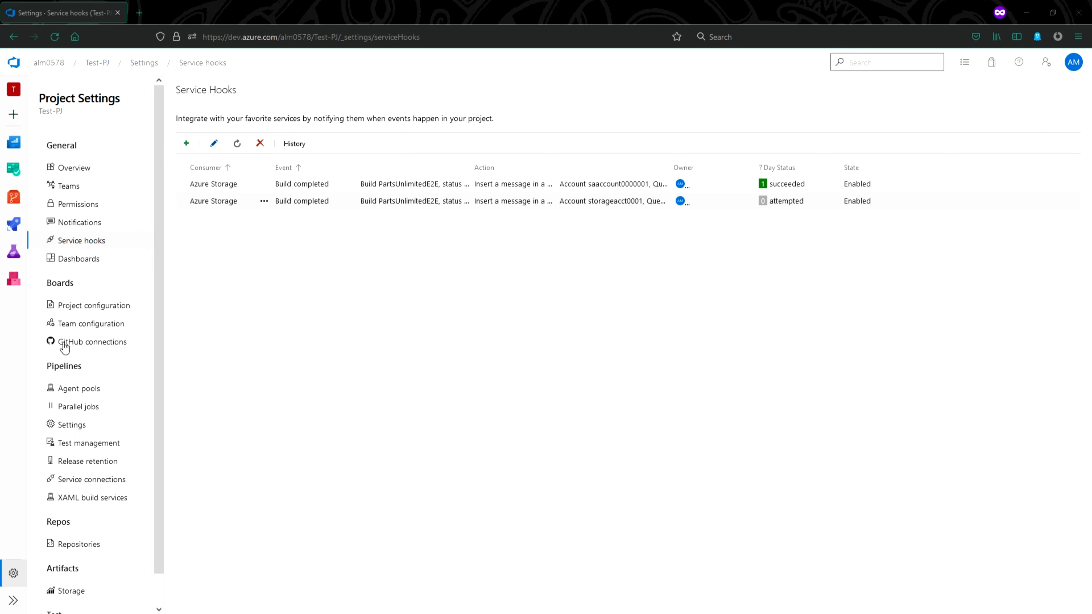
Open the PartsUnlimitedE2E release pipeline for editing
{"action": "mouse_move", "coordinate": [13, 251]}
{"action": "mouse_move", "coordinate": [14, 224]}
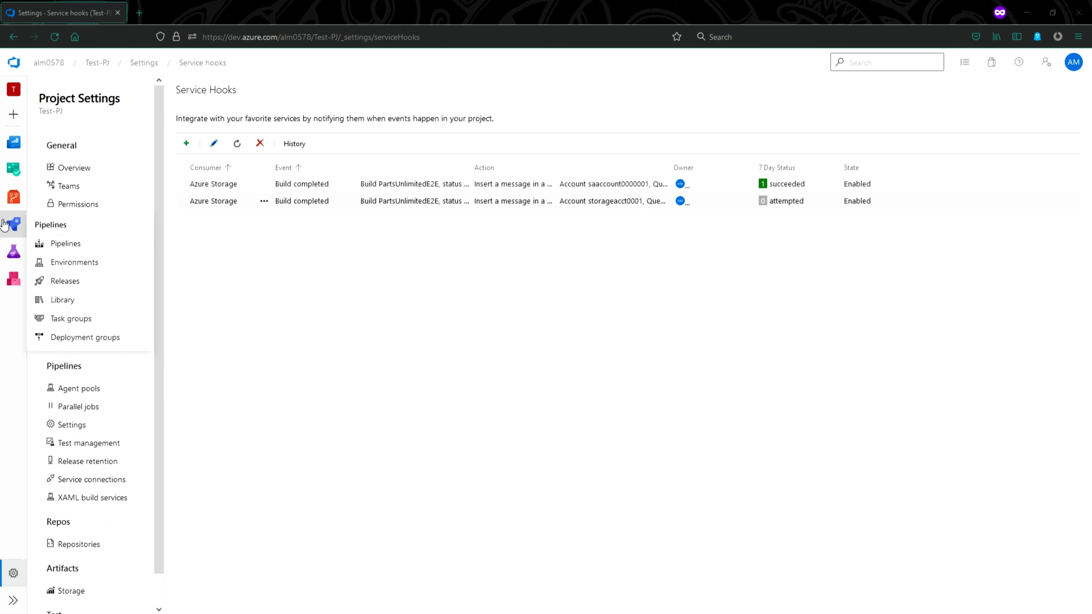
{"action": "left_click", "coordinate": [81, 287]}
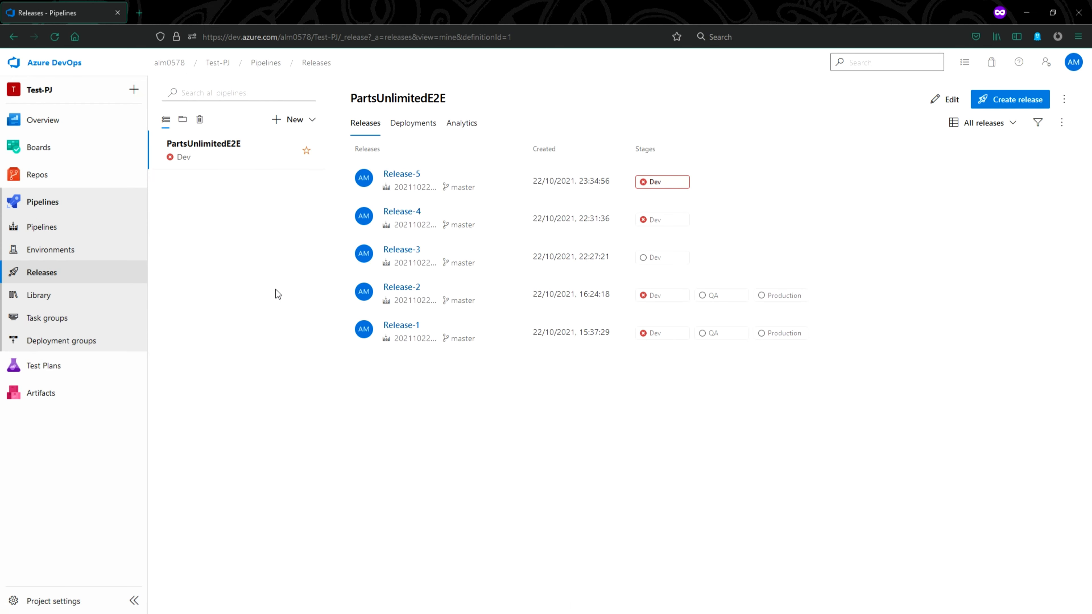
{"action": "left_click", "coordinate": [944, 100]}
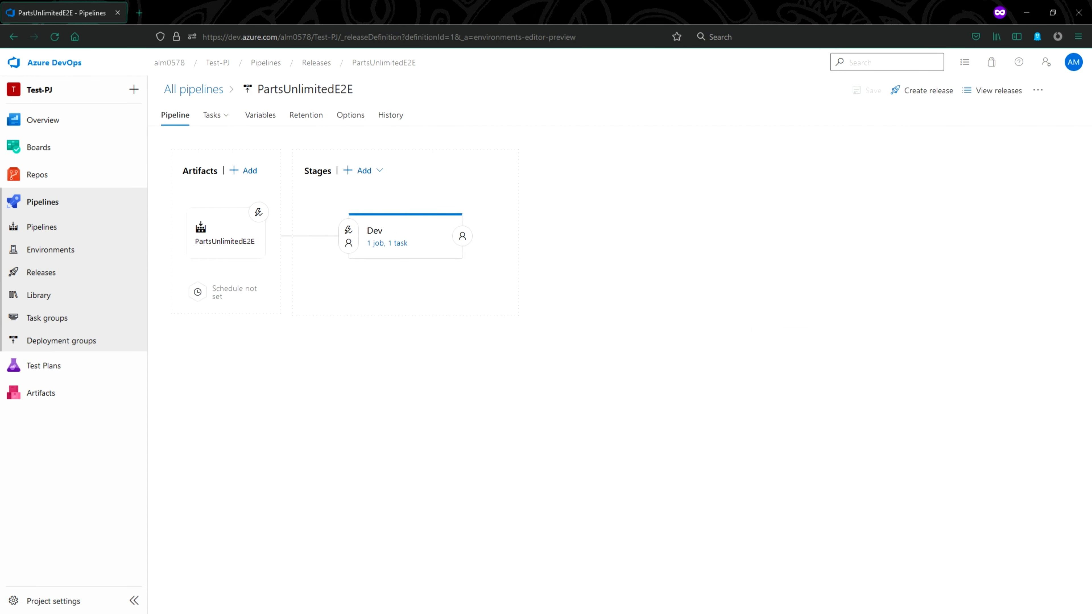
Create a release with the Dev stage switched to manual triggering and the description "Test the queue service hook"
{"action": "left_click", "coordinate": [914, 95]}
{"action": "left_click", "coordinate": [842, 206]}
{"action": "left_click", "coordinate": [790, 235]}
{"action": "left_click", "coordinate": [811, 307]}
{"action": "left_click", "coordinate": [805, 365]}
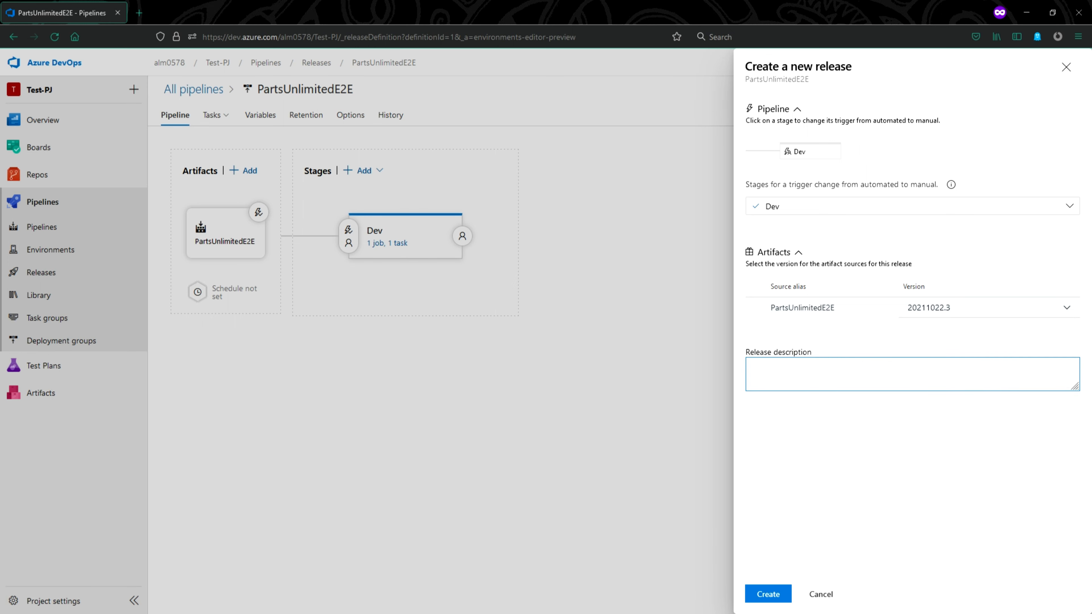
{"action": "left_click", "coordinate": [819, 362]}
{"action": "type", "text": "Test the queue service hook"}
{"action": "left_click", "coordinate": [764, 594]}
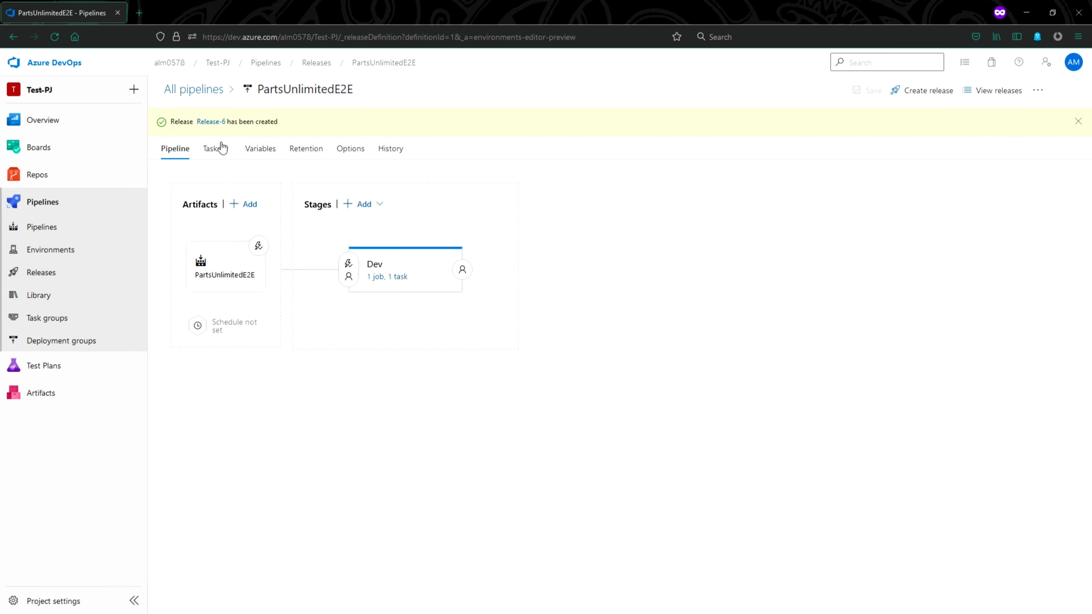
Deploy the new release to the Dev stage and open the stage's deployment summary
{"action": "left_click", "coordinate": [218, 122]}
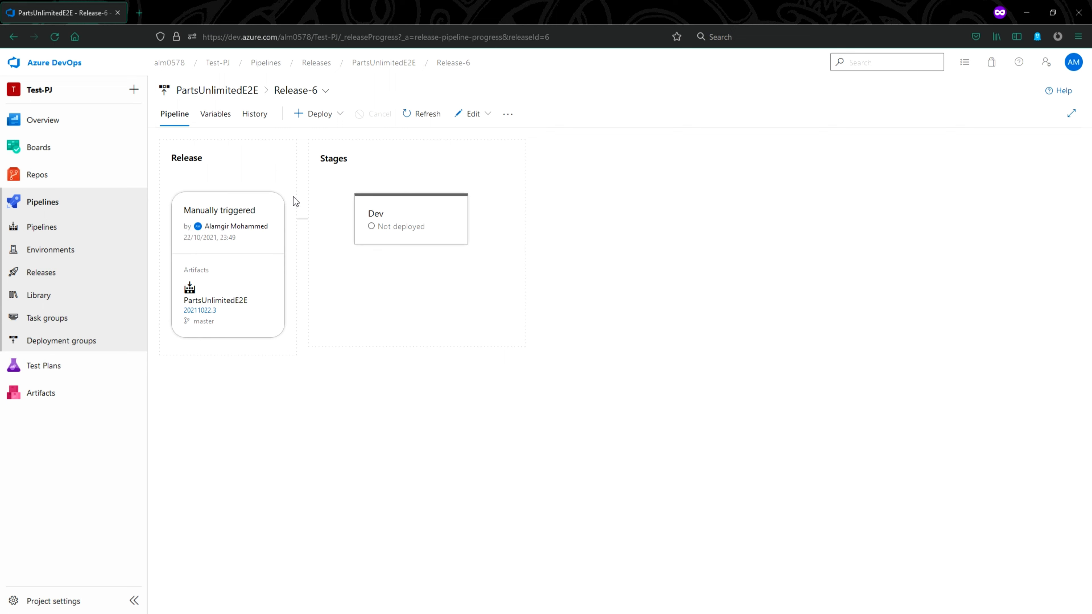
{"action": "mouse_move", "coordinate": [390, 222]}
{"action": "left_click", "coordinate": [389, 220]}
{"action": "left_click", "coordinate": [679, 256]}
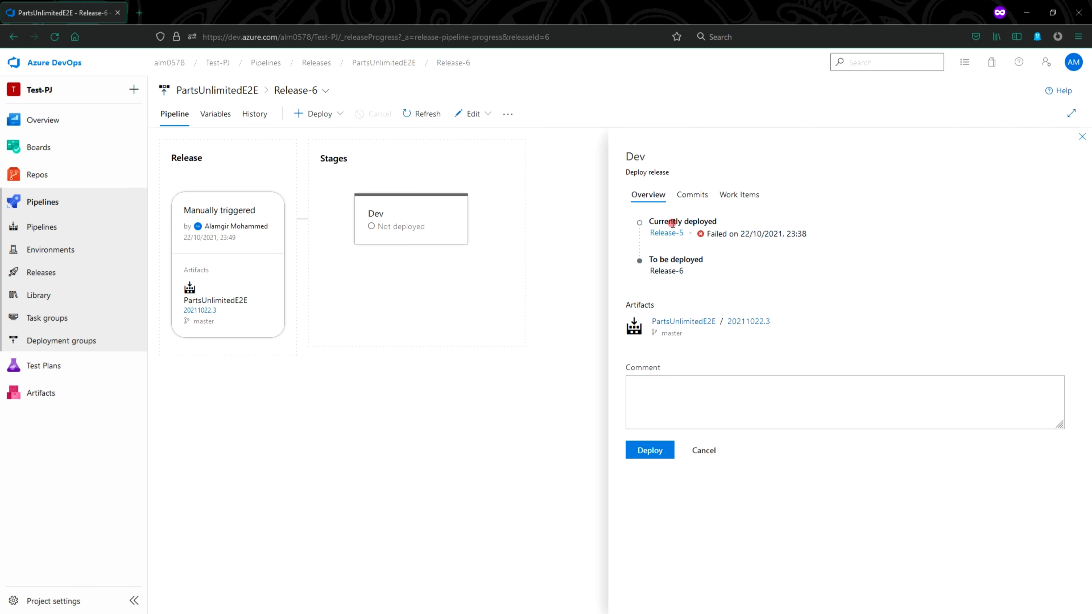
{"action": "left_click", "coordinate": [665, 234]}
{"action": "middle_click", "coordinate": [212, 3]}
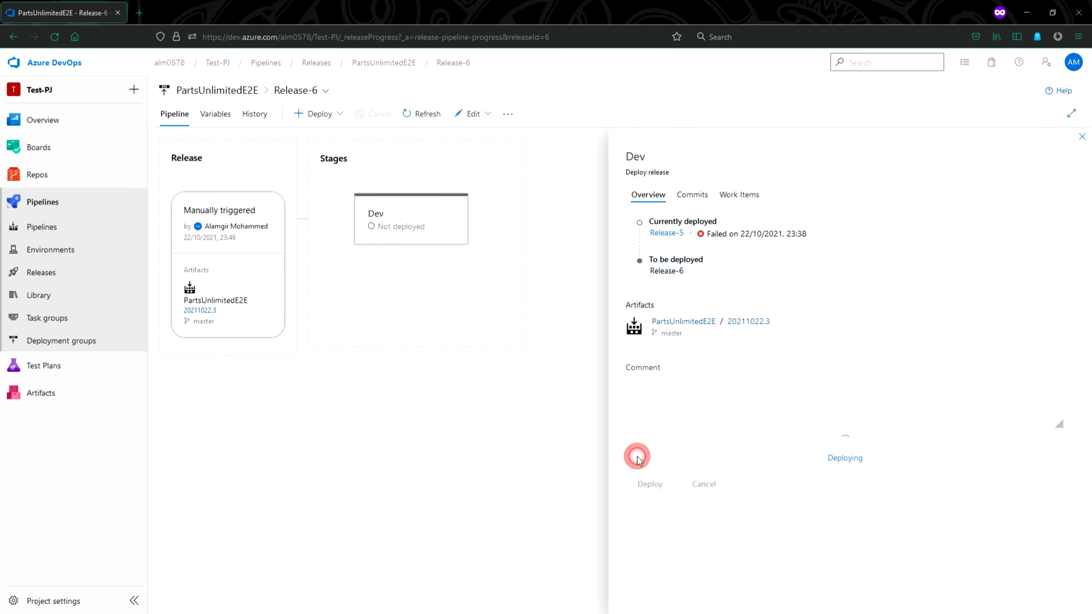
{"action": "left_click", "coordinate": [633, 450]}
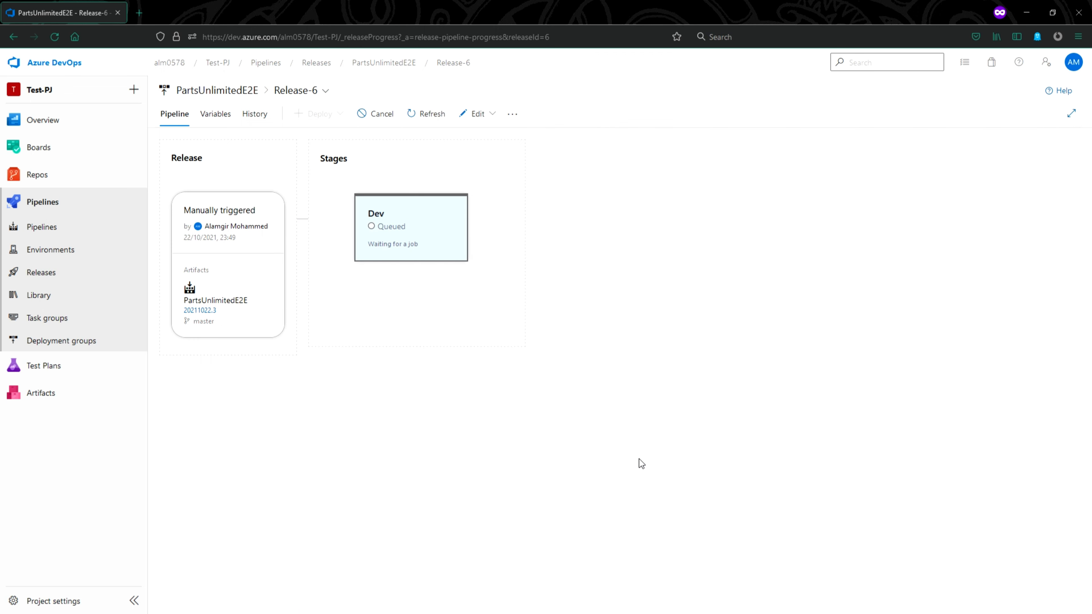
{"action": "left_click", "coordinate": [434, 245]}
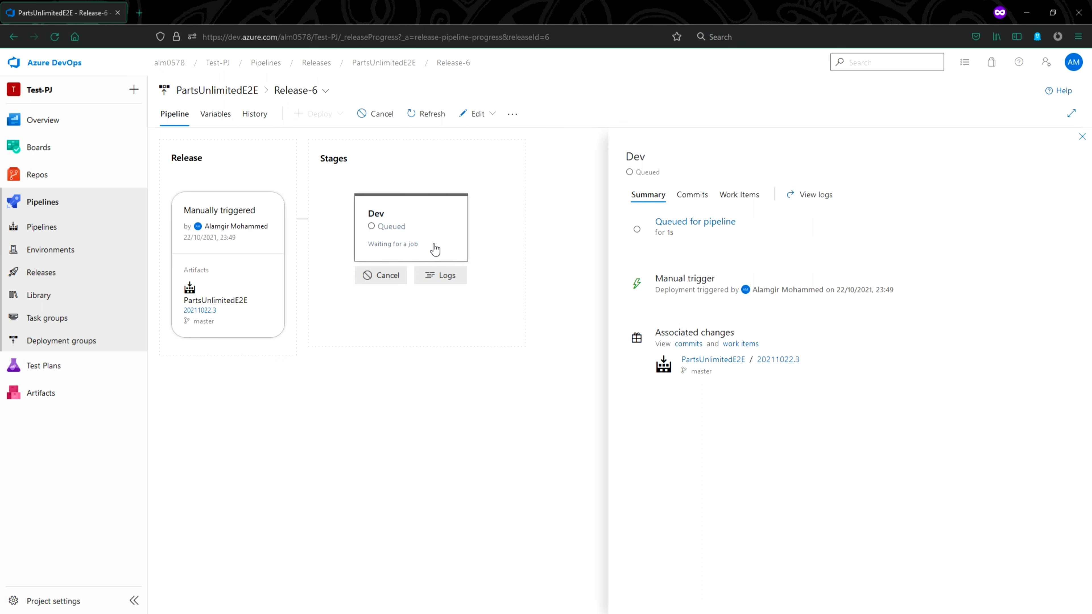
{"action": "left_click", "coordinate": [434, 249]}
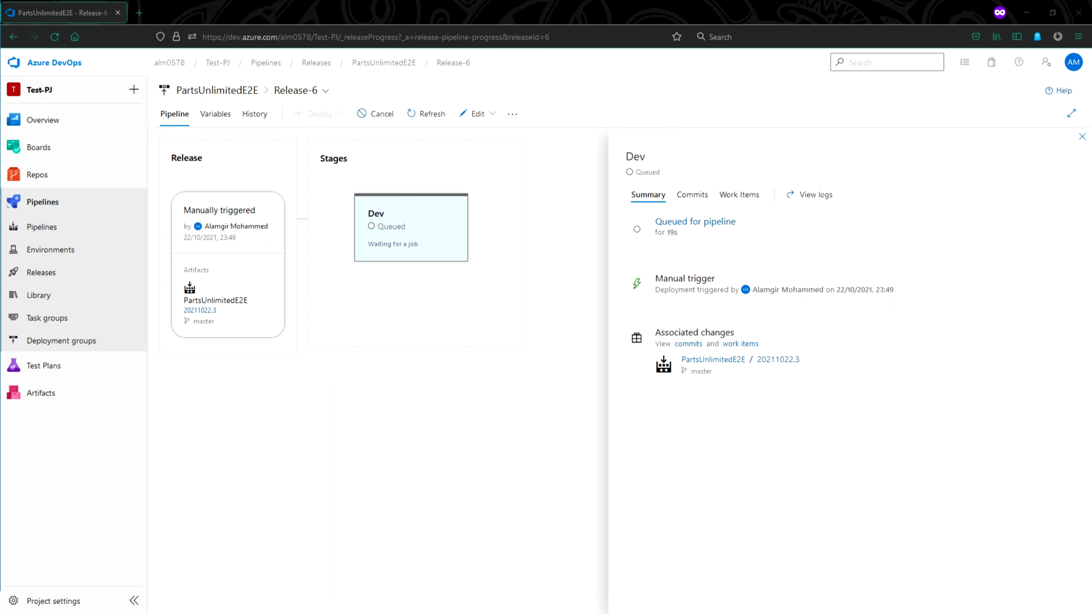
Switch to the Azure portal and reopen examplequeue from the queues of storageacct0001
{"action": "left_click_drag", "start_coordinate": [207, 613], "coordinate": [635, 6]}
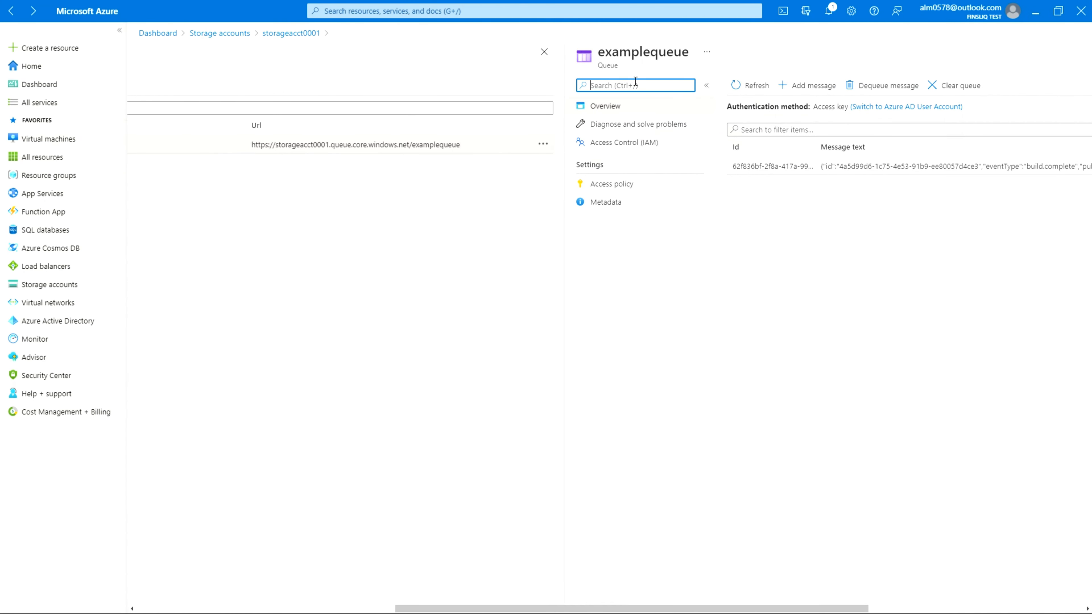
{"action": "left_click", "coordinate": [545, 53]}
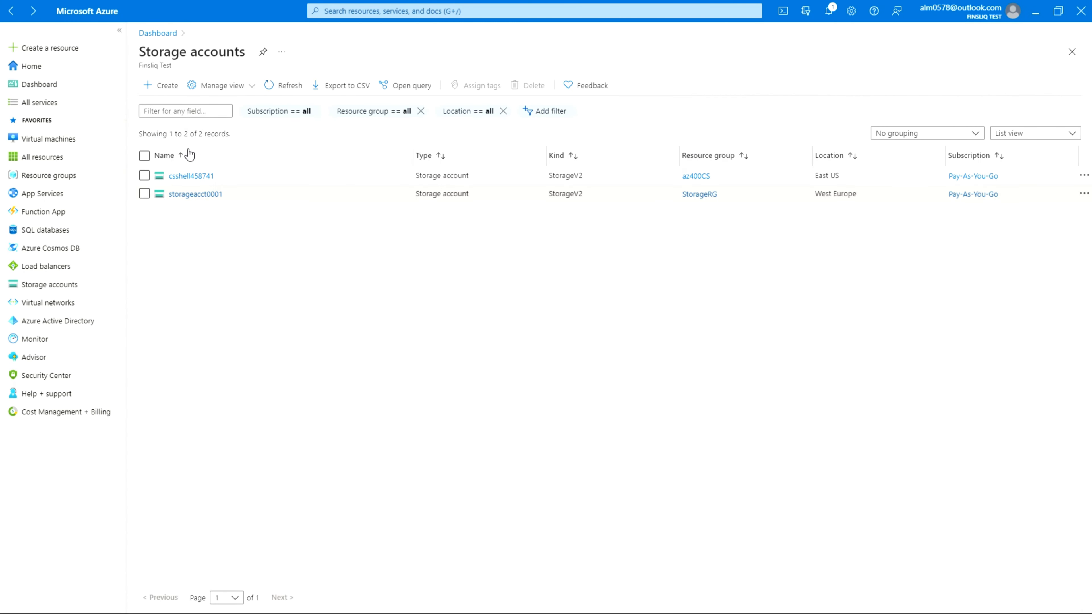
{"action": "left_click", "coordinate": [196, 194]}
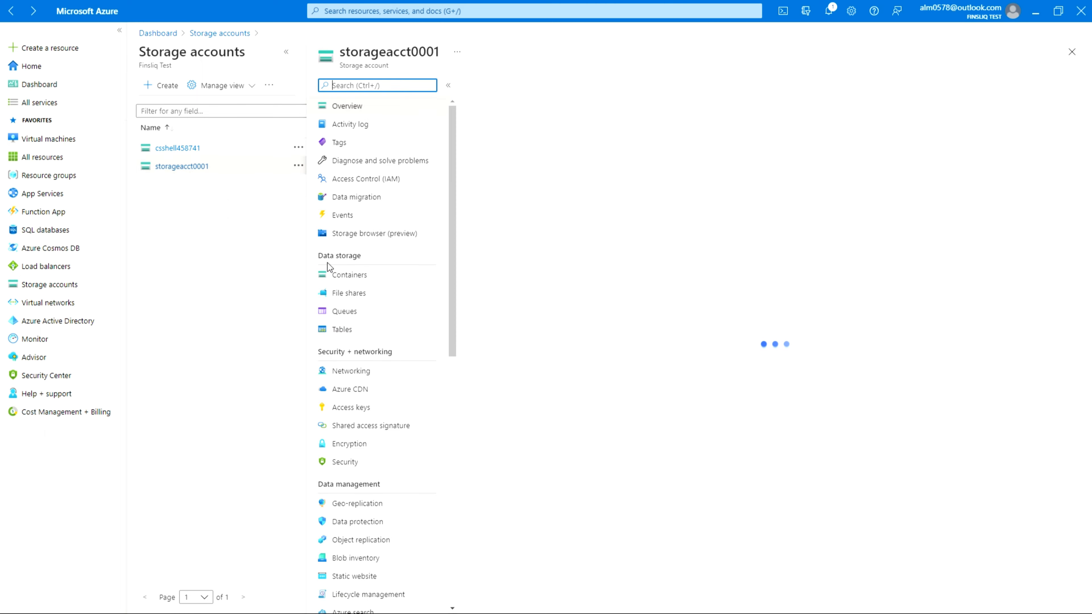
{"action": "left_click", "coordinate": [350, 312]}
{"action": "left_click", "coordinate": [511, 146]}
Examine the queued message's text, insertion time and expiration time in examplequeue
{"action": "left_click_drag", "start_coordinate": [365, 165], "coordinate": [666, 166]}
{"action": "left_click", "coordinate": [663, 166]}
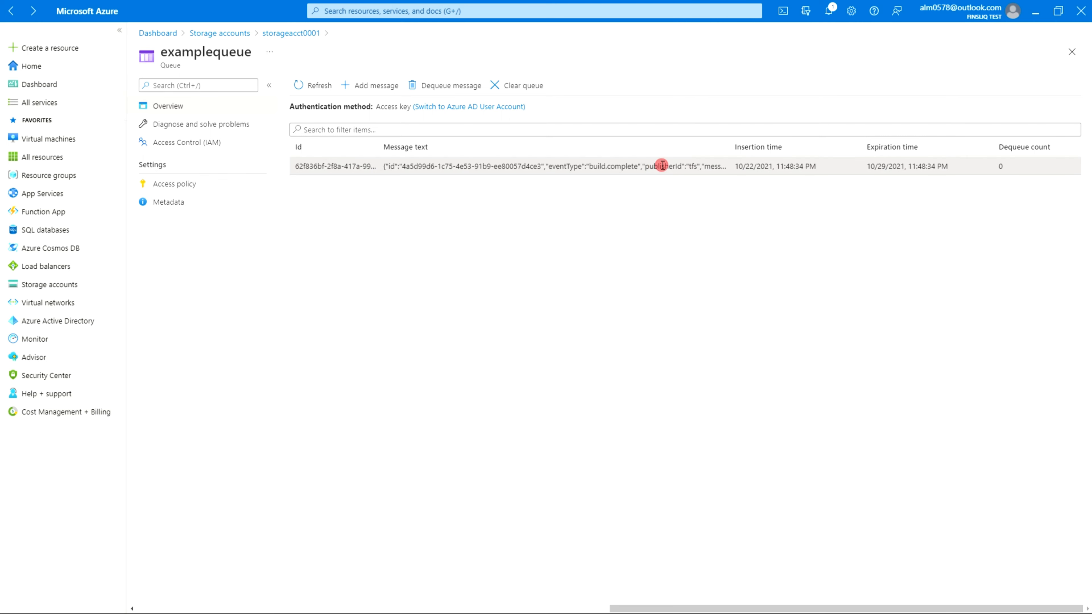
{"action": "left_click_drag", "start_coordinate": [821, 169], "coordinate": [788, 168]}
{"action": "left_click", "coordinate": [805, 170]}
{"action": "triple_click", "coordinate": [942, 166]}
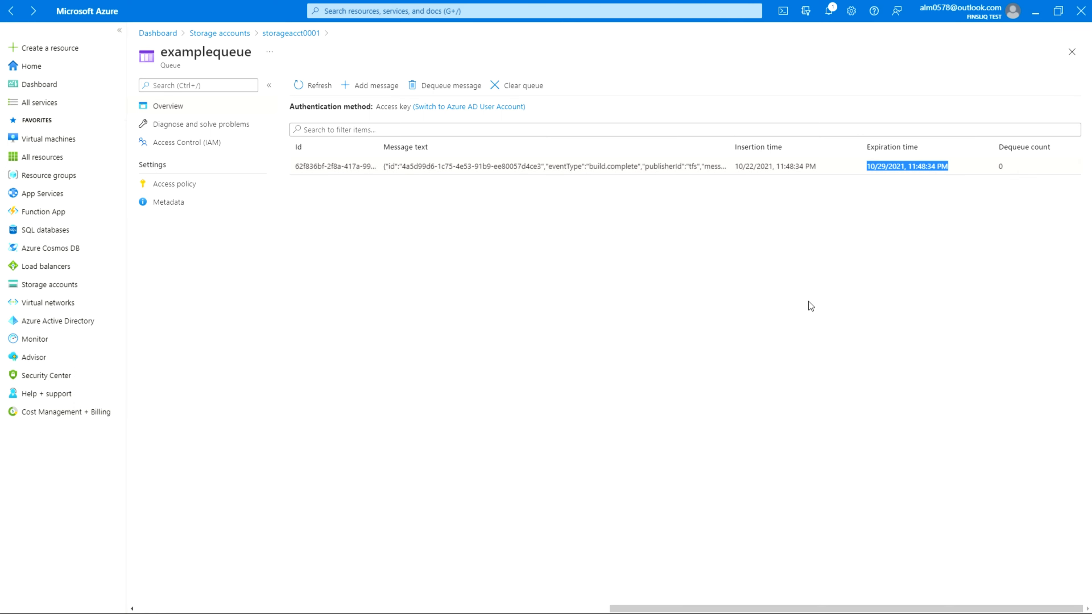